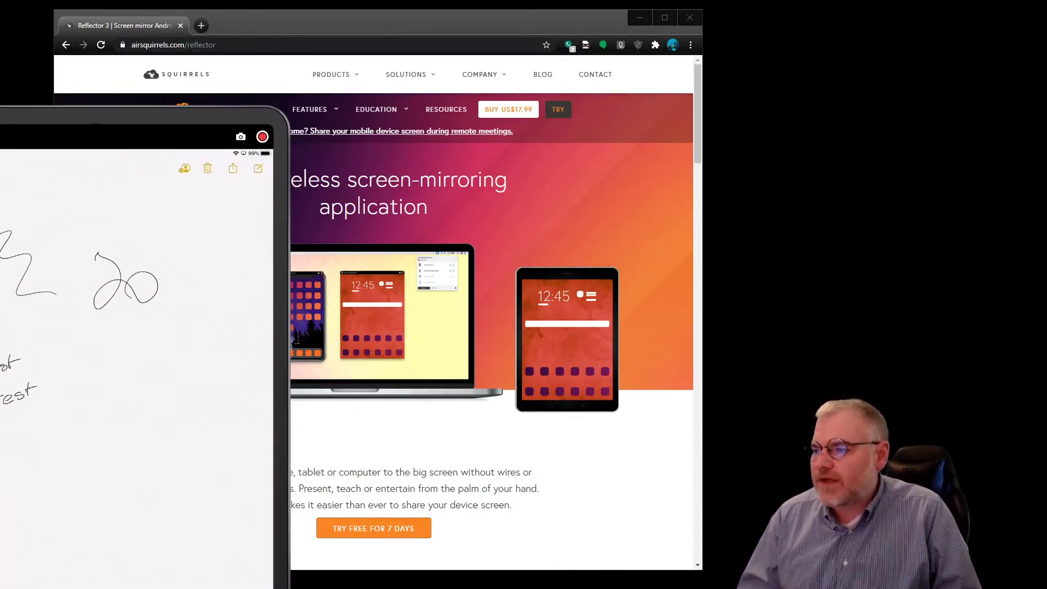
Move the mirrored iPad window to the right side of the screen
{"action": "left_click_drag", "start_coordinate": [0, 122], "coordinate": [690, 46]}
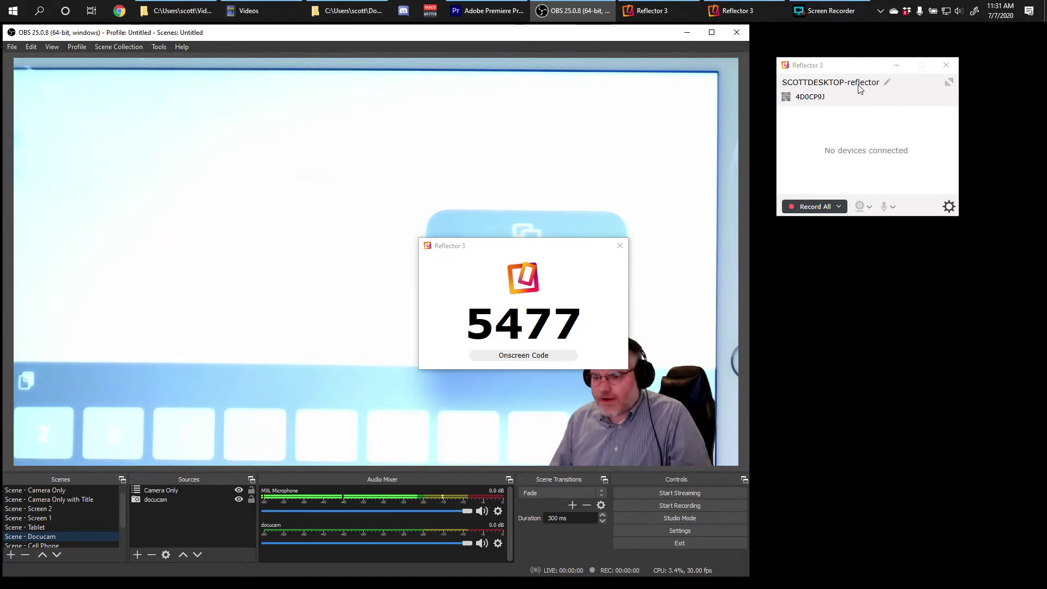
Move Reflector's onscreen connection code dialog out of the way
{"action": "left_click_drag", "start_coordinate": [535, 244], "coordinate": [819, 244]}
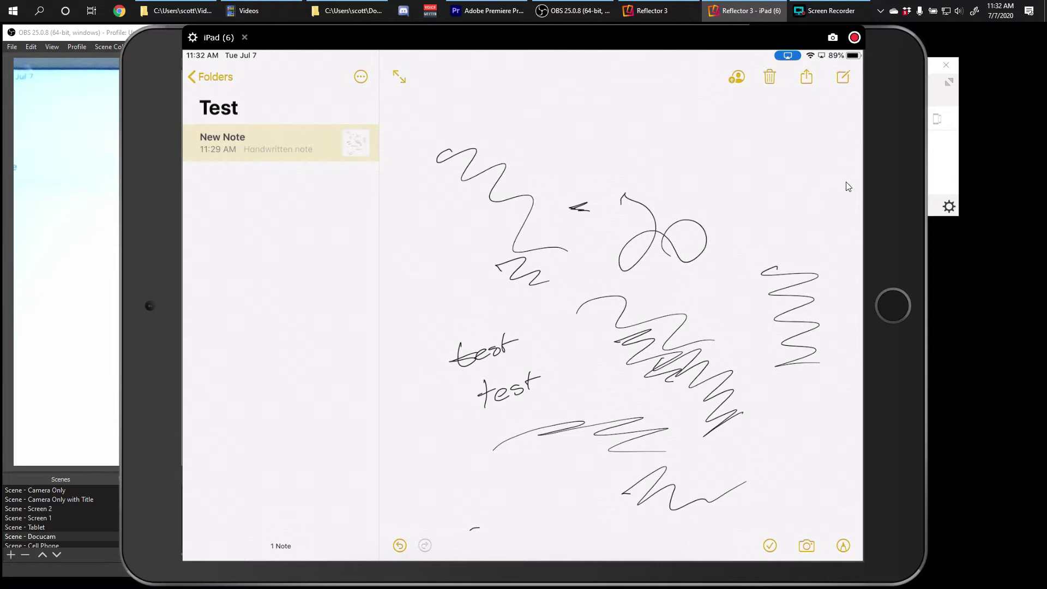
Turn off Show Frame in the iPad (6) mirror window's Frame settings to hide the device frame
{"action": "left_click_drag", "start_coordinate": [143, 113], "coordinate": [234, 133]}
{"action": "left_click", "coordinate": [250, 485]}
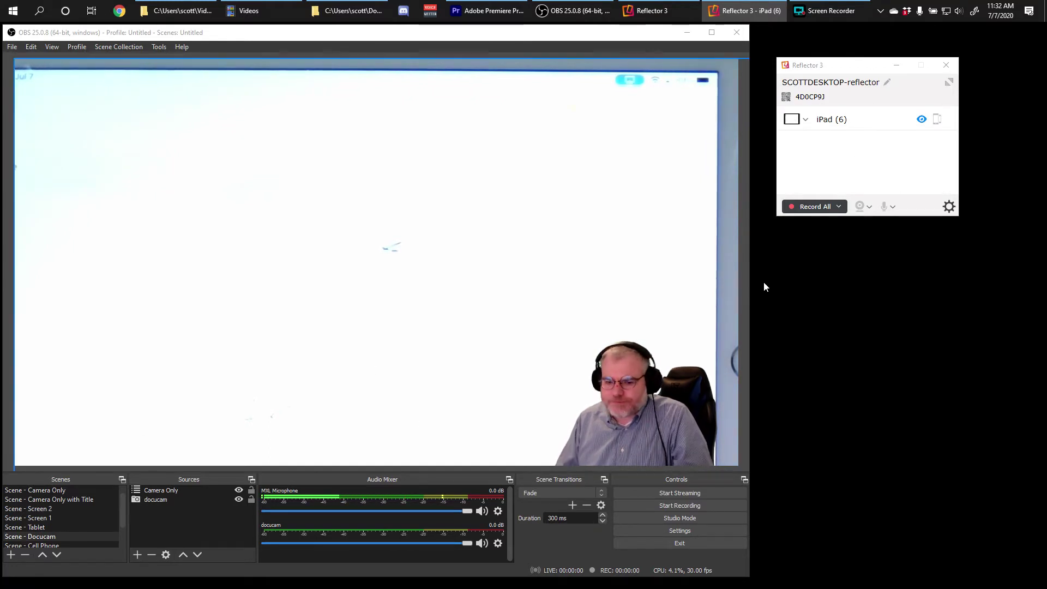
{"action": "mouse_move", "coordinate": [842, 121]}
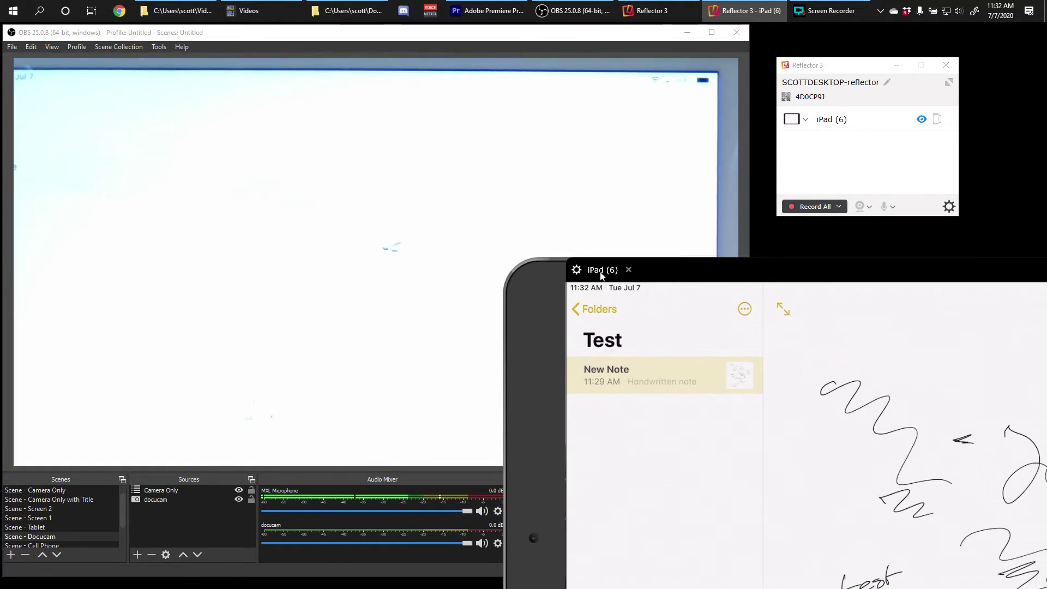
{"action": "left_click", "coordinate": [576, 272]}
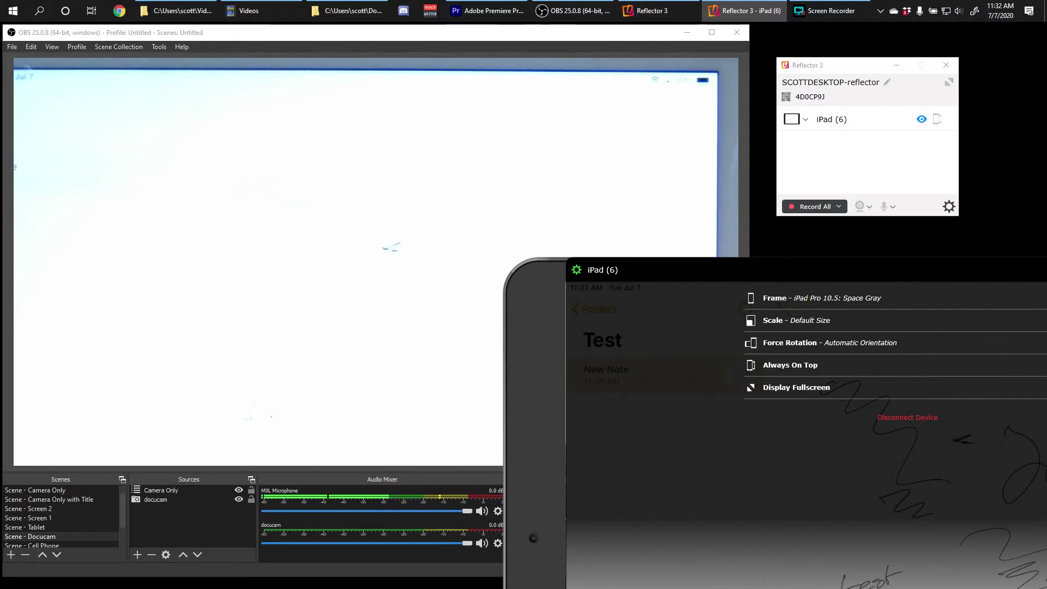
{"action": "double_click", "coordinate": [874, 271]}
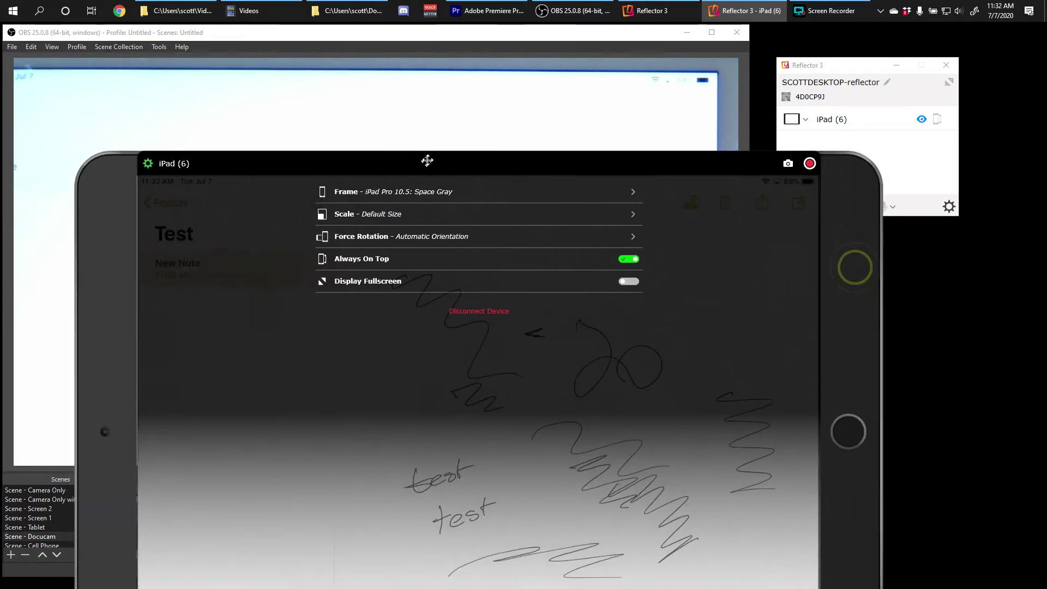
{"action": "left_click", "coordinate": [439, 185]}
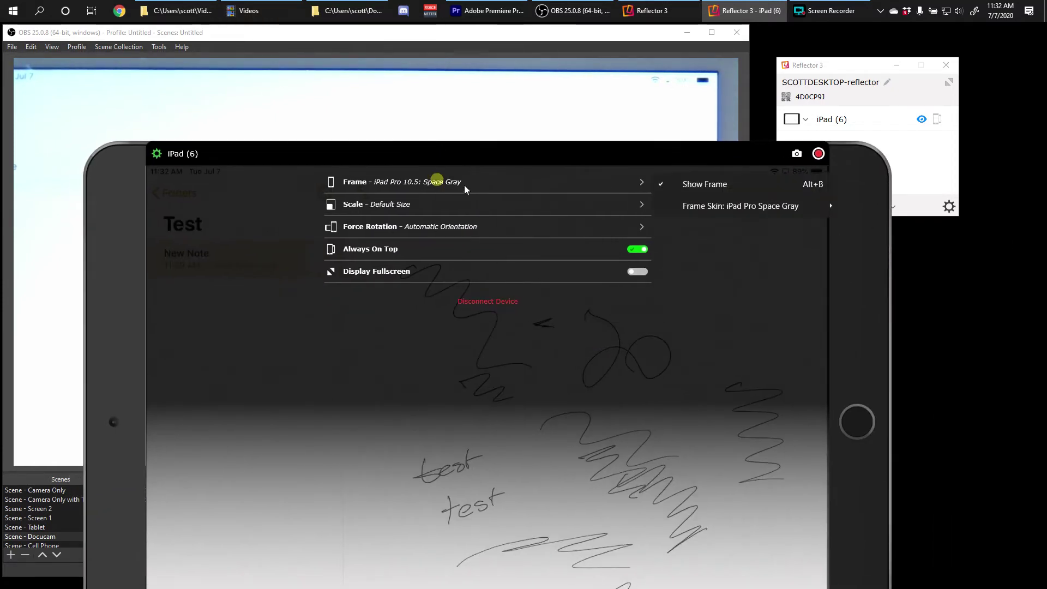
{"action": "left_click", "coordinate": [734, 186]}
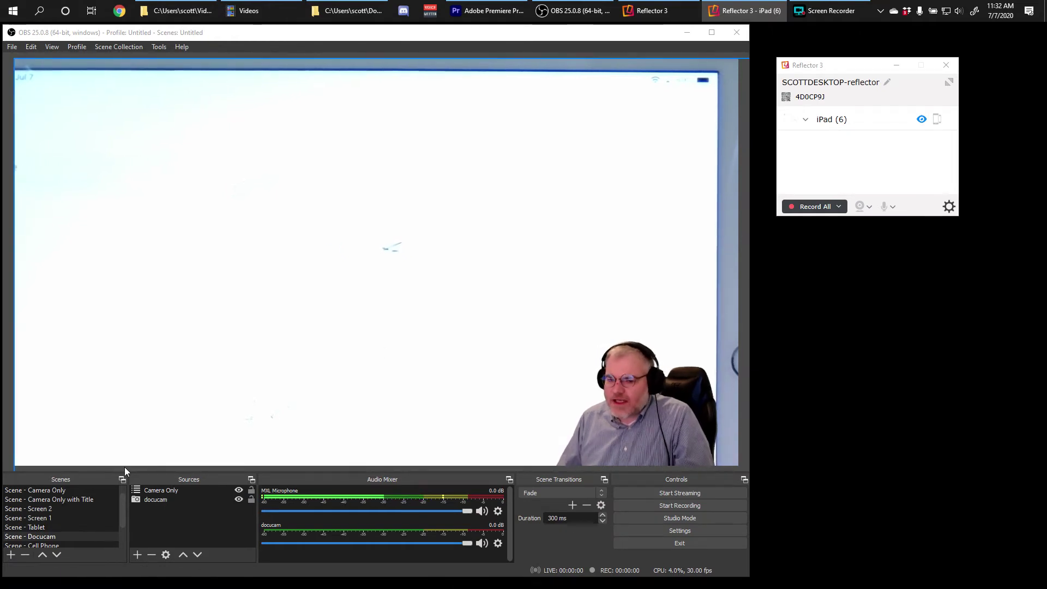
Duplicate the Scene - Screen 2 scene and rename the copy 'Scene - iPad'
{"action": "scroll", "coordinate": [98, 510], "scroll_direction": "down", "scroll_amount": 1}
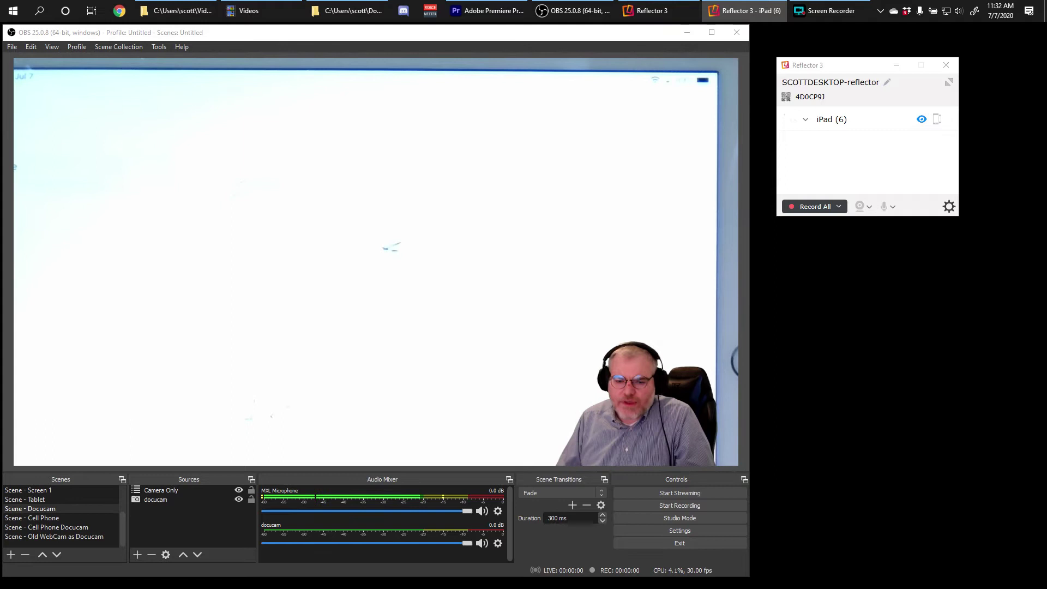
{"action": "scroll", "coordinate": [58, 538], "scroll_direction": "up", "scroll_amount": 2}
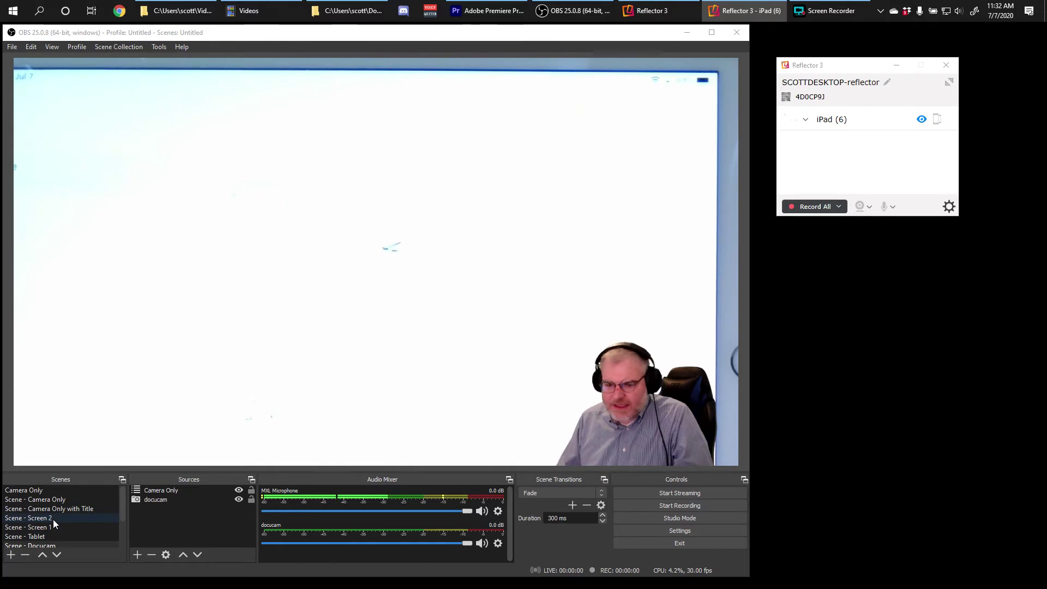
{"action": "right_click", "coordinate": [53, 520]}
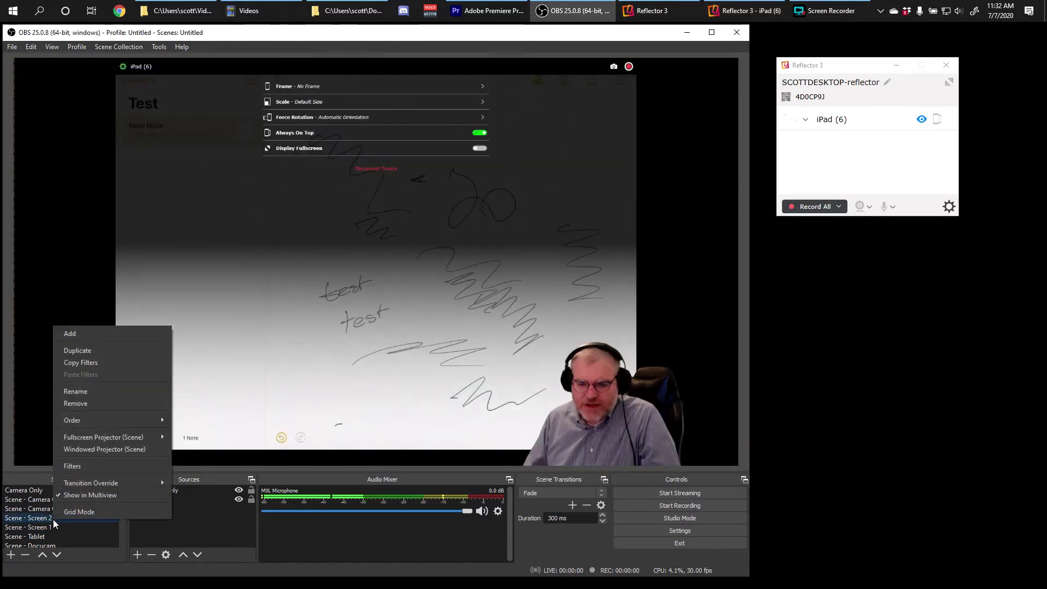
{"action": "left_click", "coordinate": [107, 350]}
{"action": "left_click", "coordinate": [264, 310]}
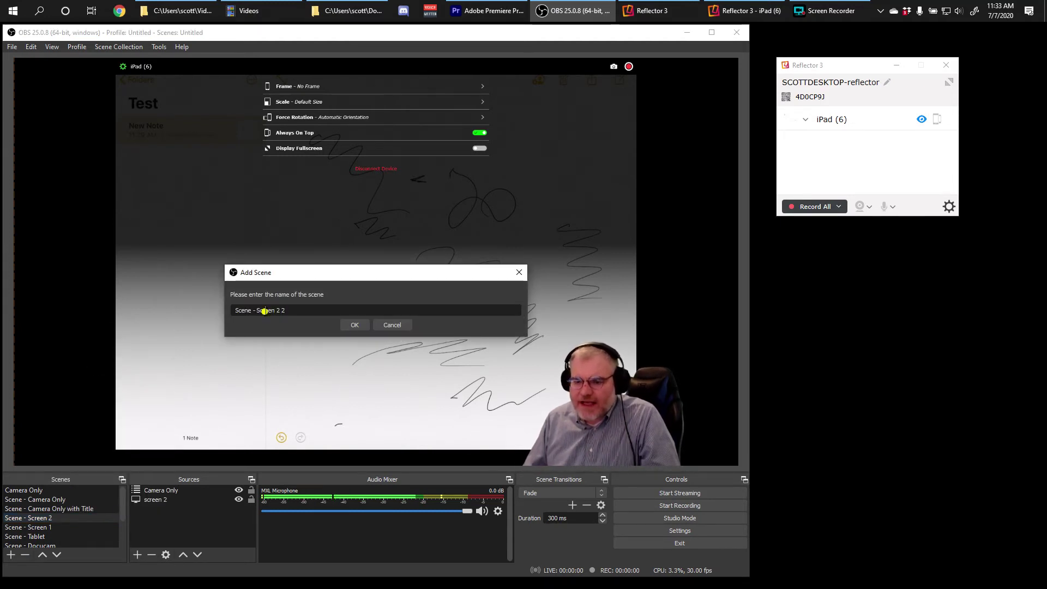
{"action": "left_click_drag", "start_coordinate": [257, 310], "coordinate": [287, 310]}
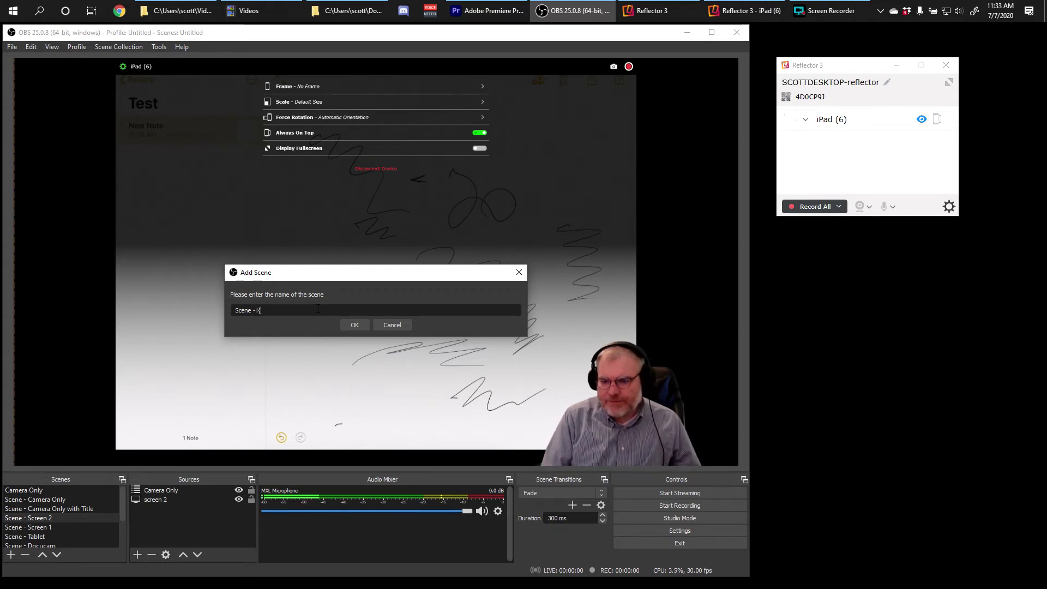
{"action": "type", "text": "iPad"}
{"action": "key", "text": "Return"}
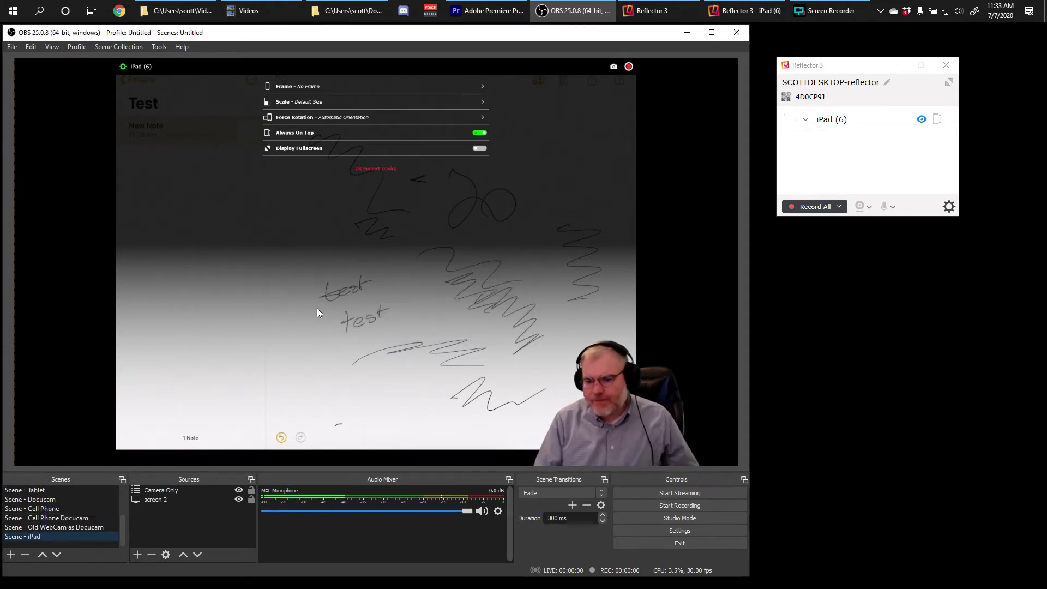
Remove the screen 2 source from the Scene - iPad scene
{"action": "right_click", "coordinate": [144, 498]}
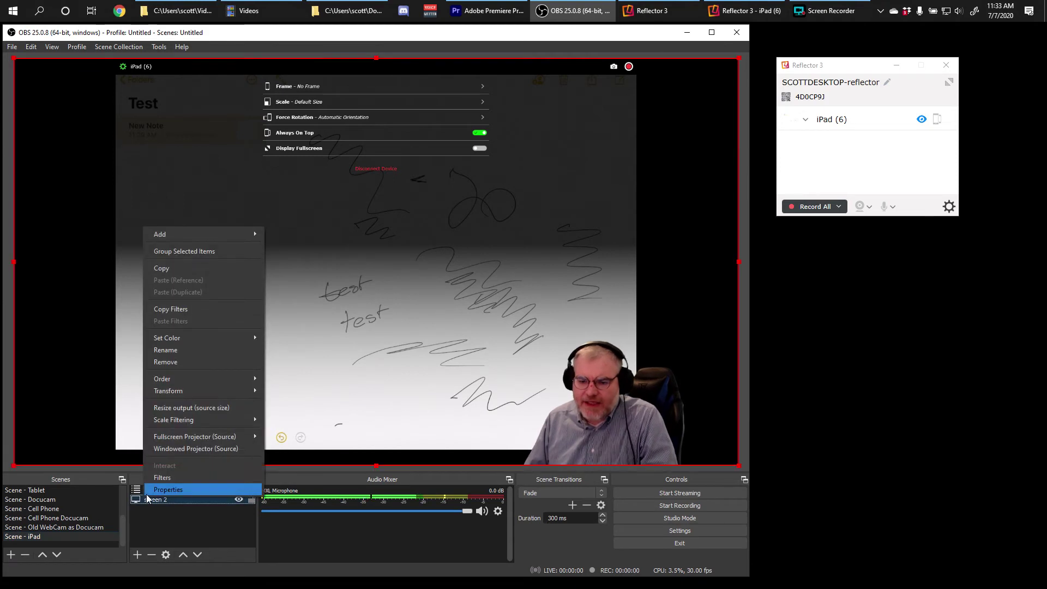
{"action": "left_click", "coordinate": [177, 363]}
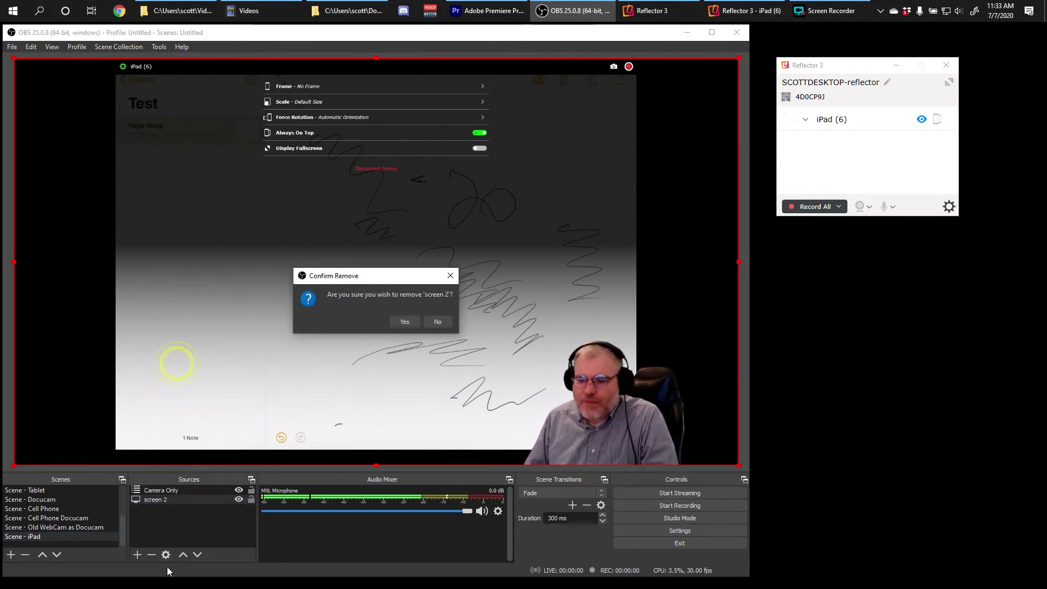
{"action": "left_click", "coordinate": [404, 323]}
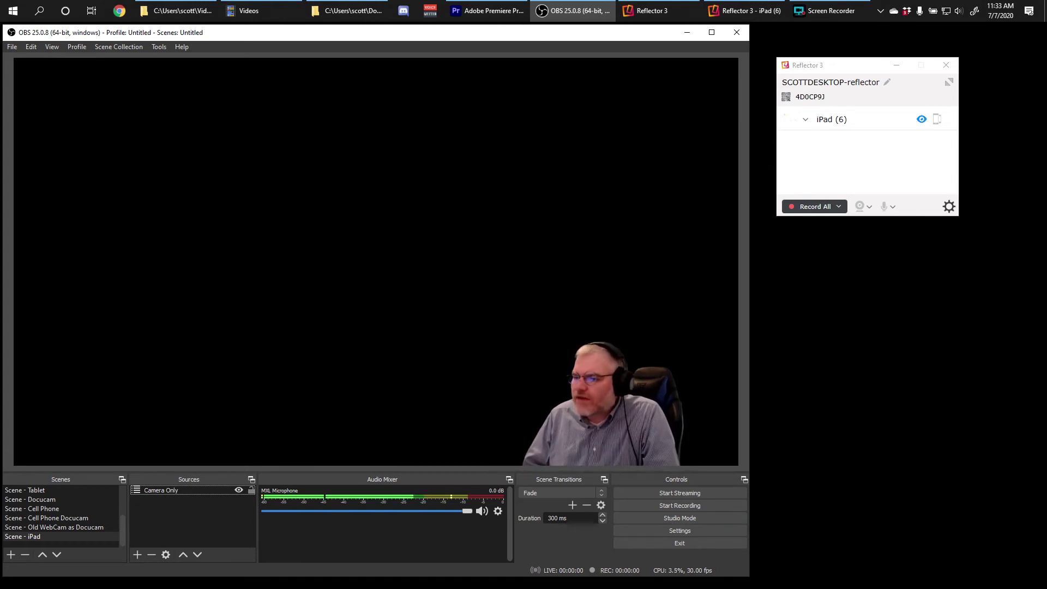
Add a Window Capture source named 'ipad through Reflector'
{"action": "left_click", "coordinate": [135, 556]}
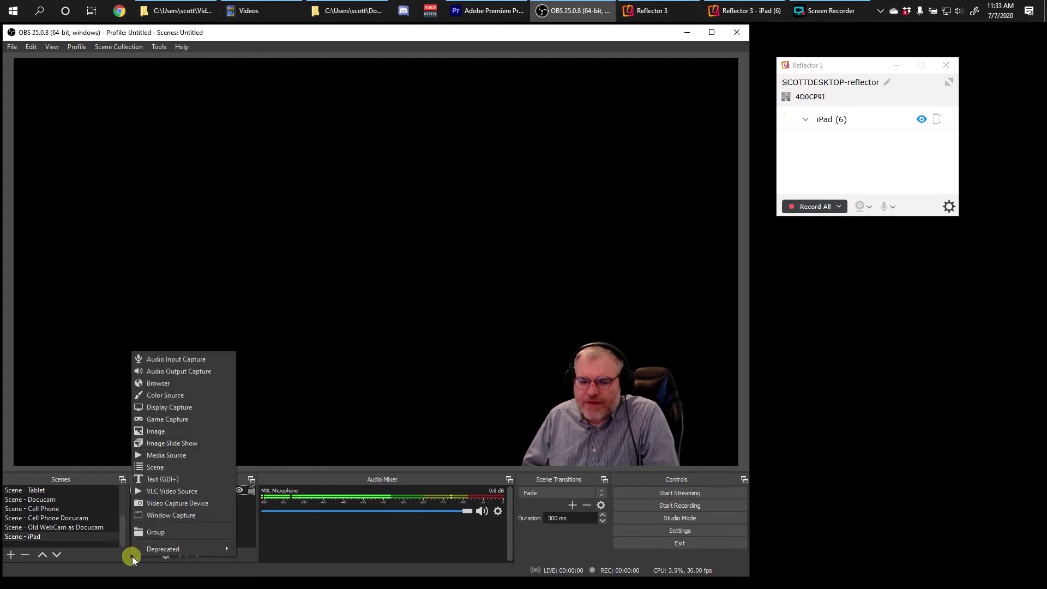
{"action": "left_click", "coordinate": [171, 516]}
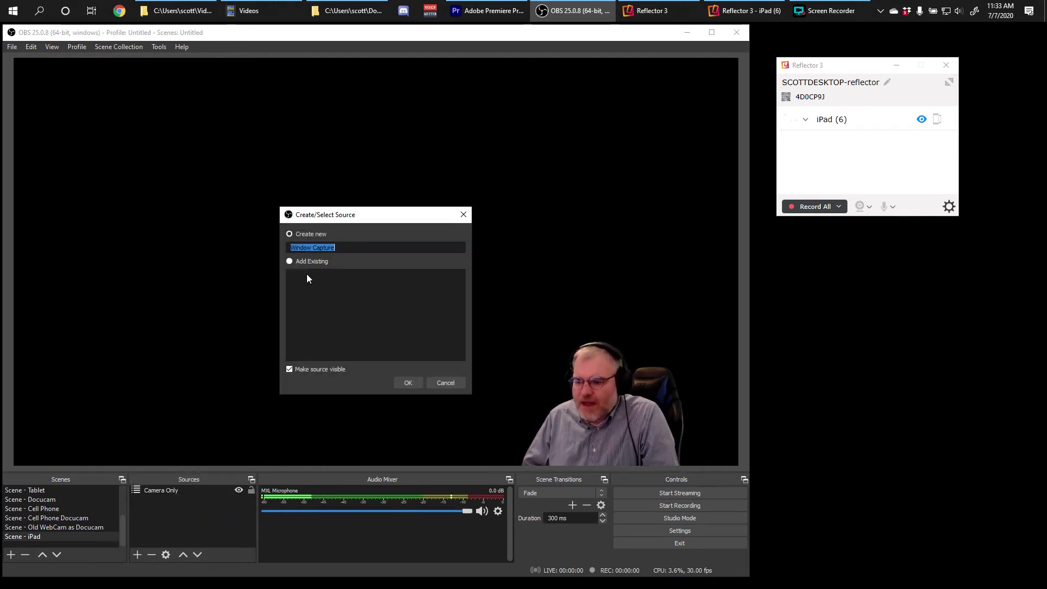
{"action": "type", "text": "ipad "}
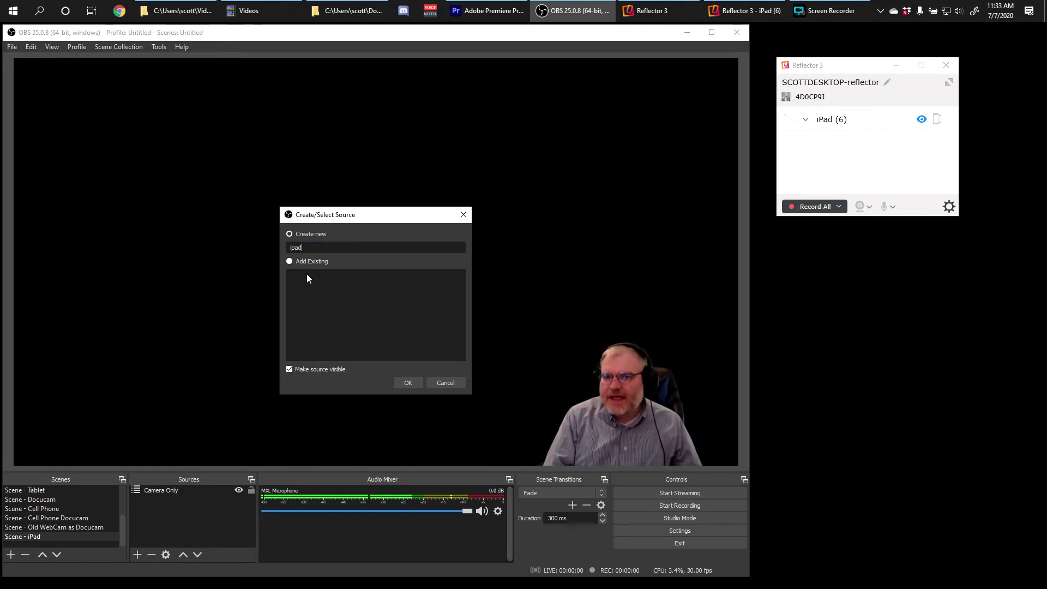
{"action": "type", "text": "t"}
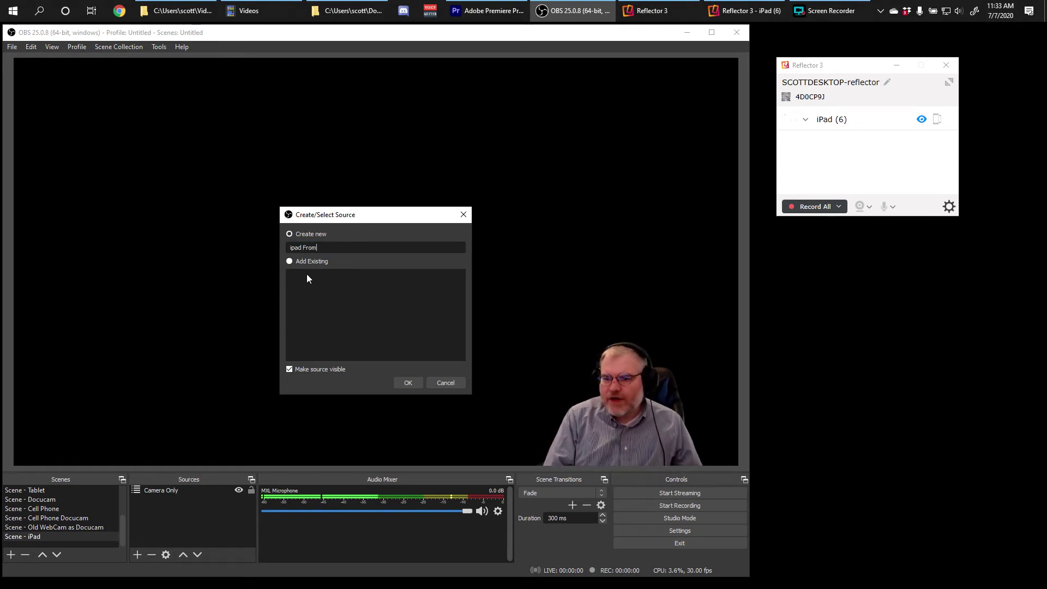
{"action": "type", "text": "hrough "}
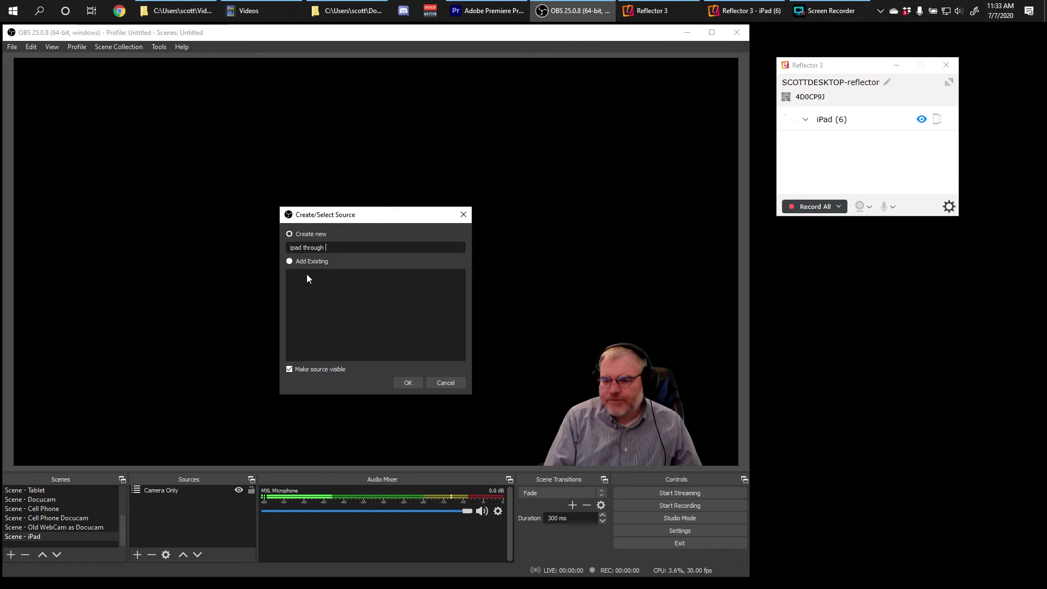
{"action": "type", "text": "Reflector"}
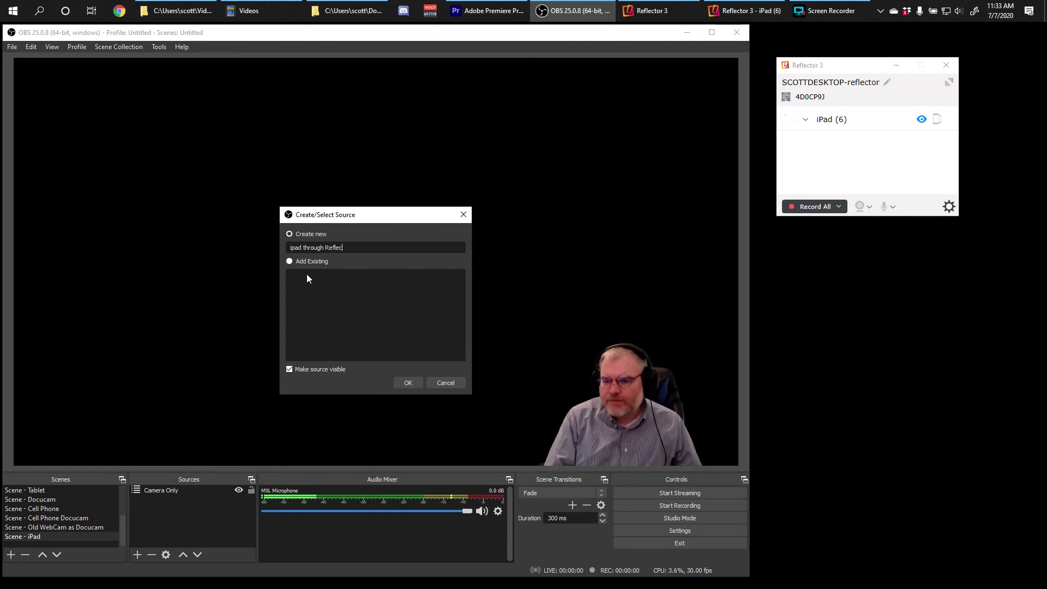
{"action": "left_click", "coordinate": [405, 380]}
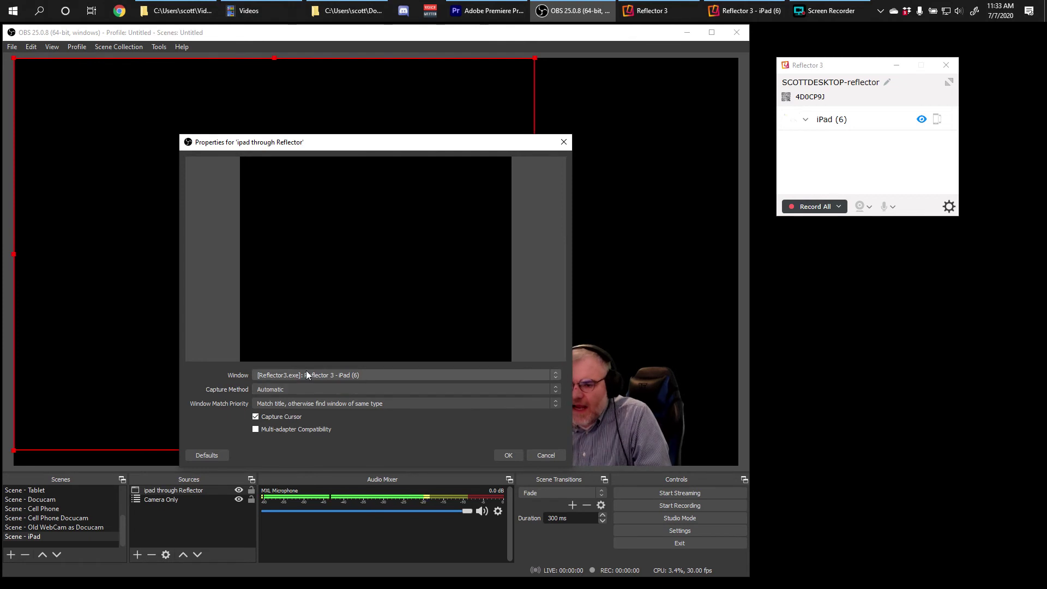
Capture the Reflector 3 - iPad (6) window using Windows Graphics Capture
{"action": "left_click", "coordinate": [331, 376]}
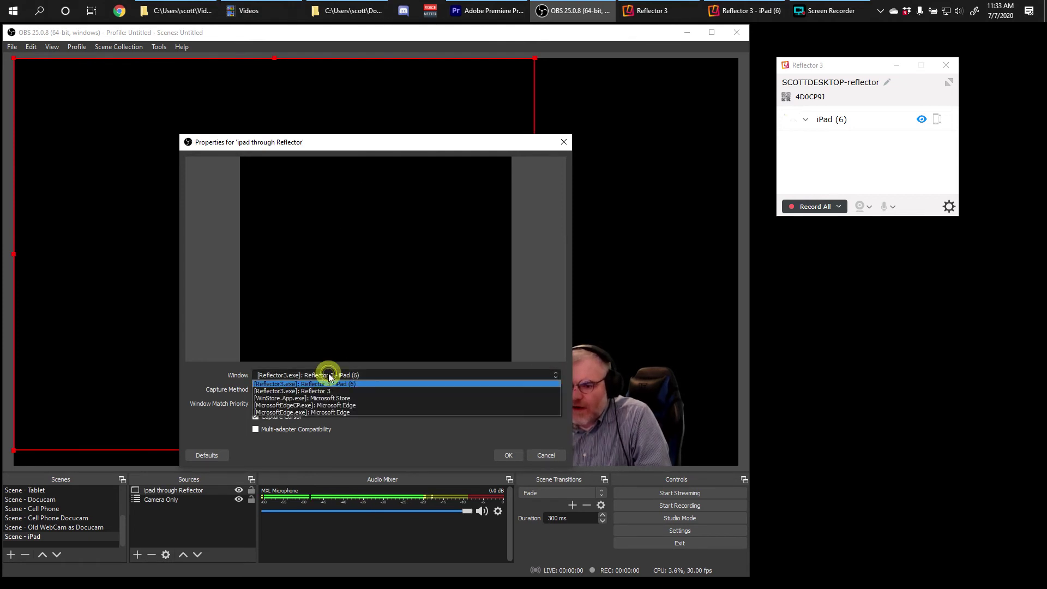
{"action": "left_click", "coordinate": [331, 384]}
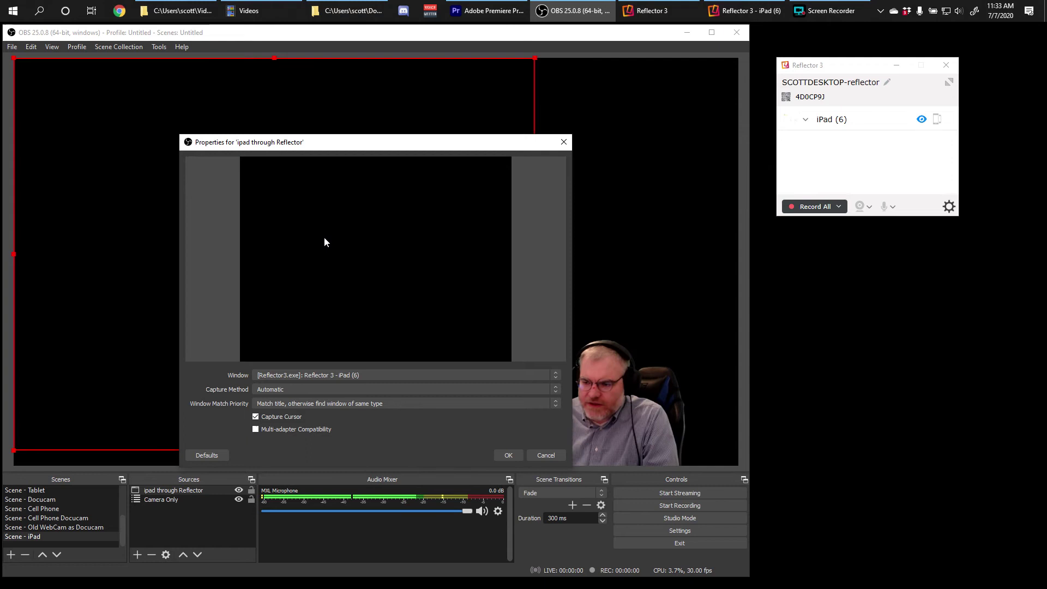
{"action": "left_click", "coordinate": [309, 388]}
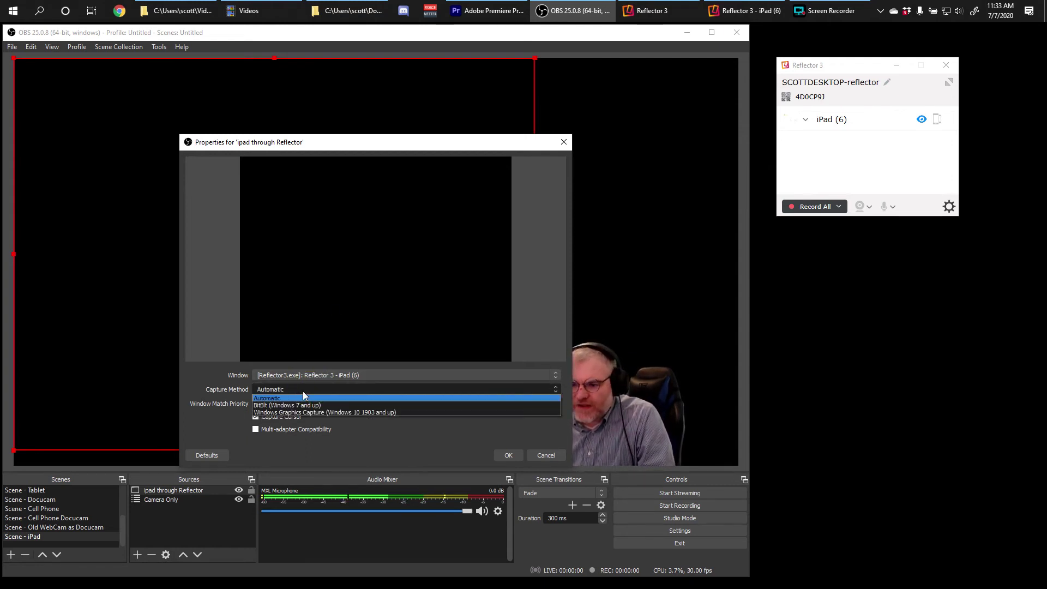
{"action": "left_click", "coordinate": [299, 413]}
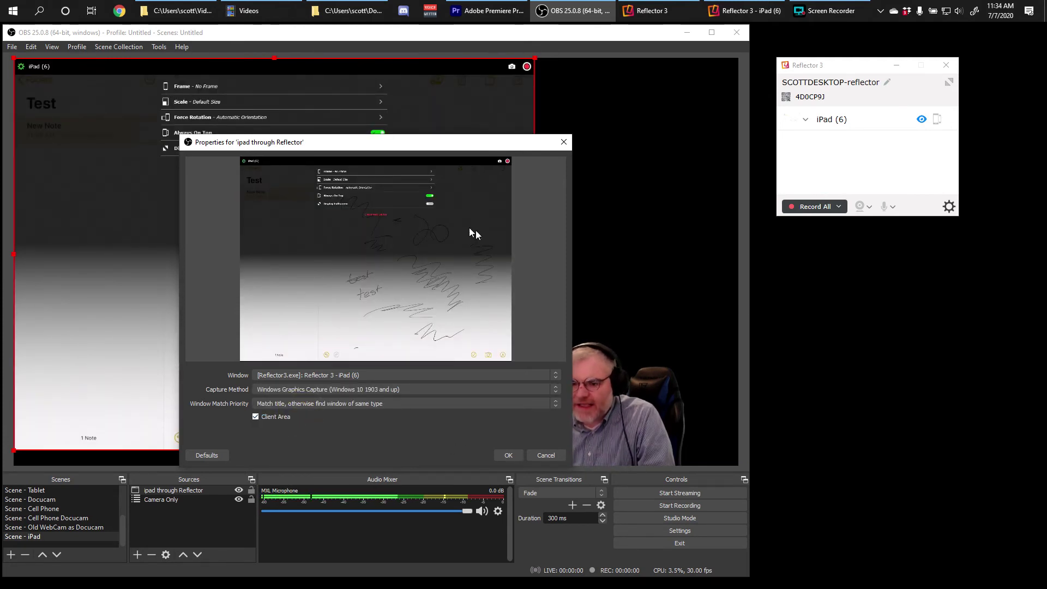
{"action": "left_click", "coordinate": [508, 456]}
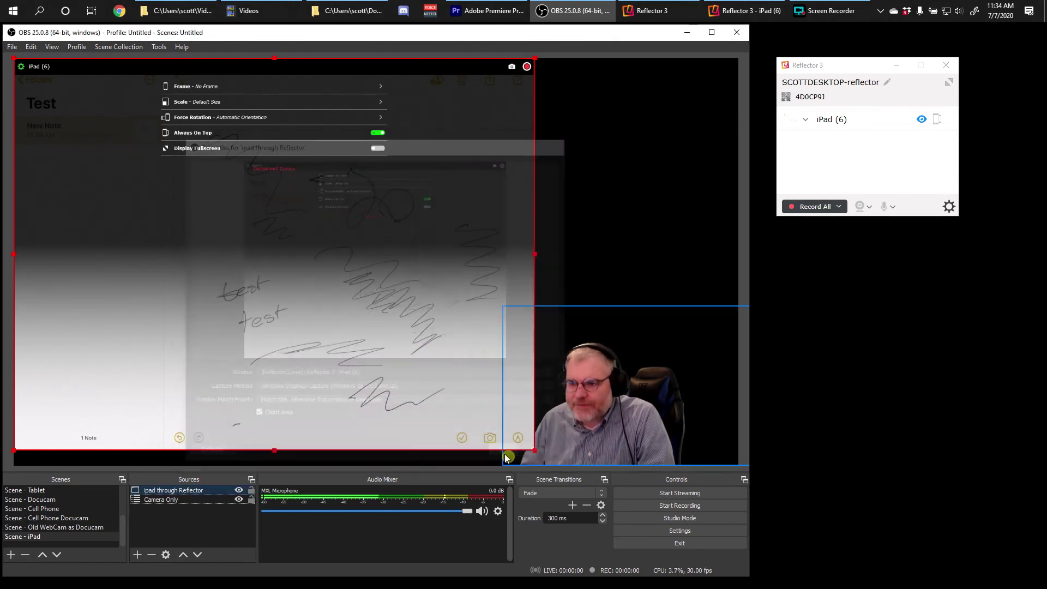
Move 'ipad through Reflector' below Camera Only, then enlarge and centre it on the canvas
{"action": "left_click", "coordinate": [255, 170]}
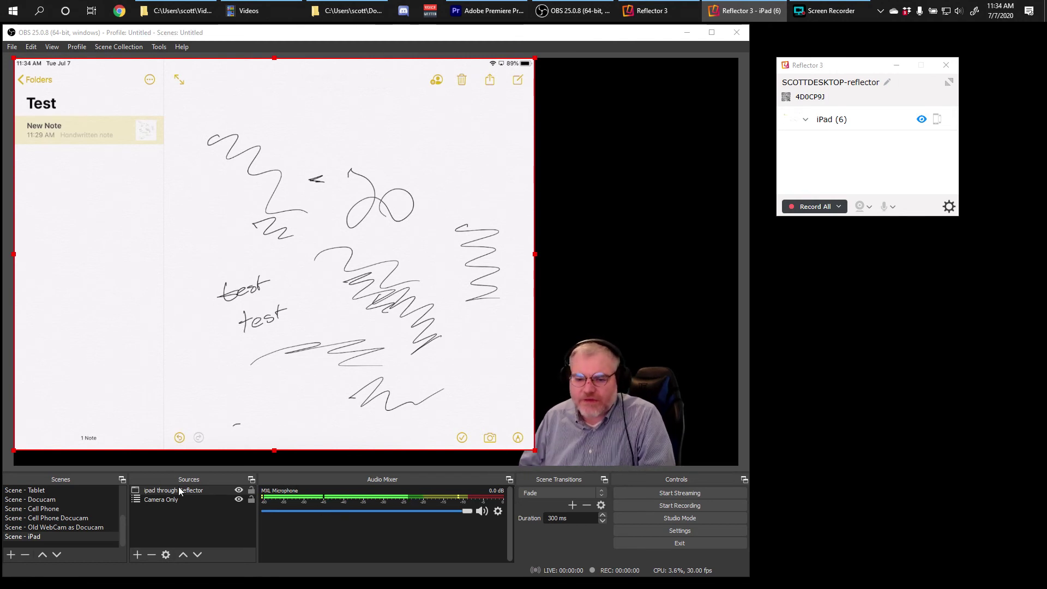
{"action": "left_click_drag", "start_coordinate": [172, 493], "coordinate": [175, 515]}
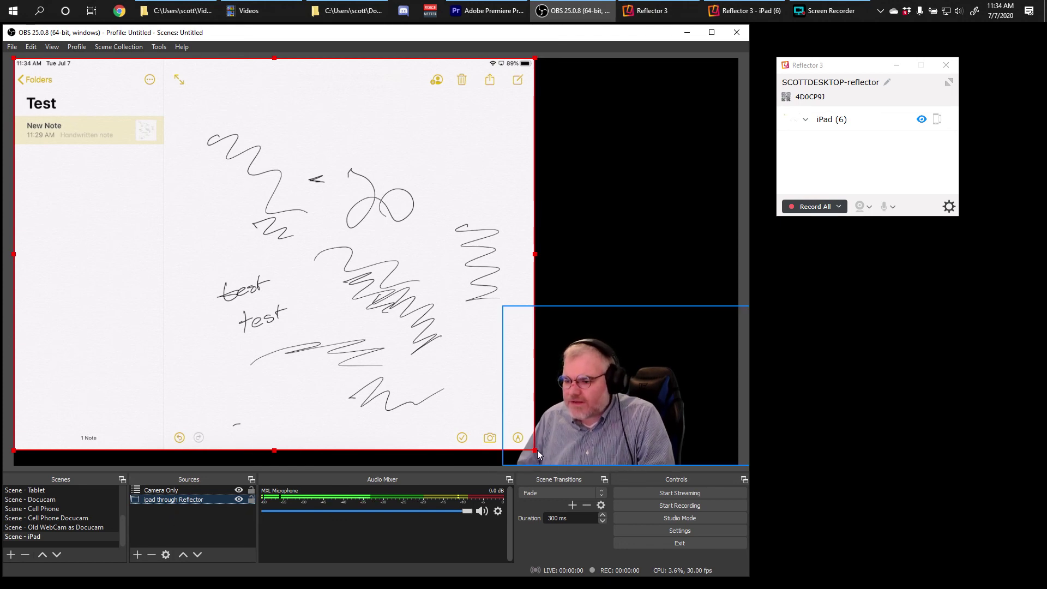
{"action": "left_click_drag", "start_coordinate": [537, 453], "coordinate": [586, 461]}
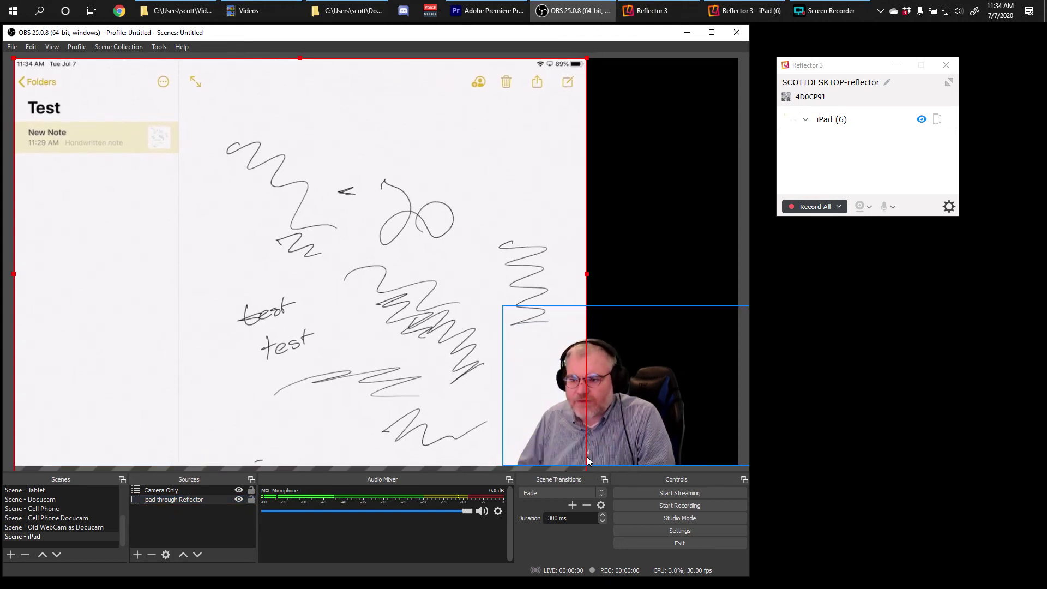
{"action": "left_click_drag", "start_coordinate": [274, 280], "coordinate": [329, 277]}
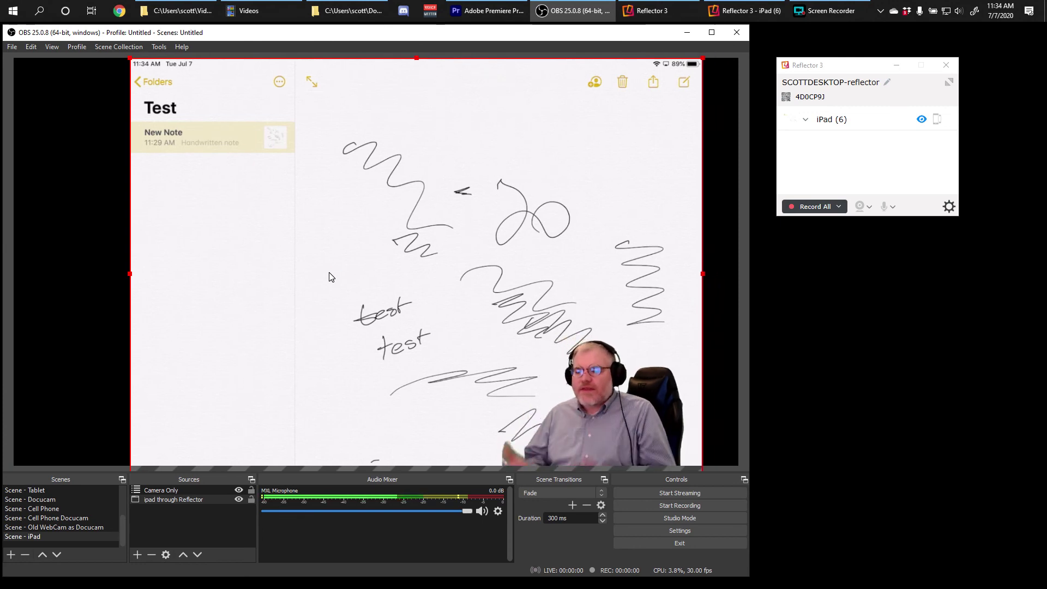